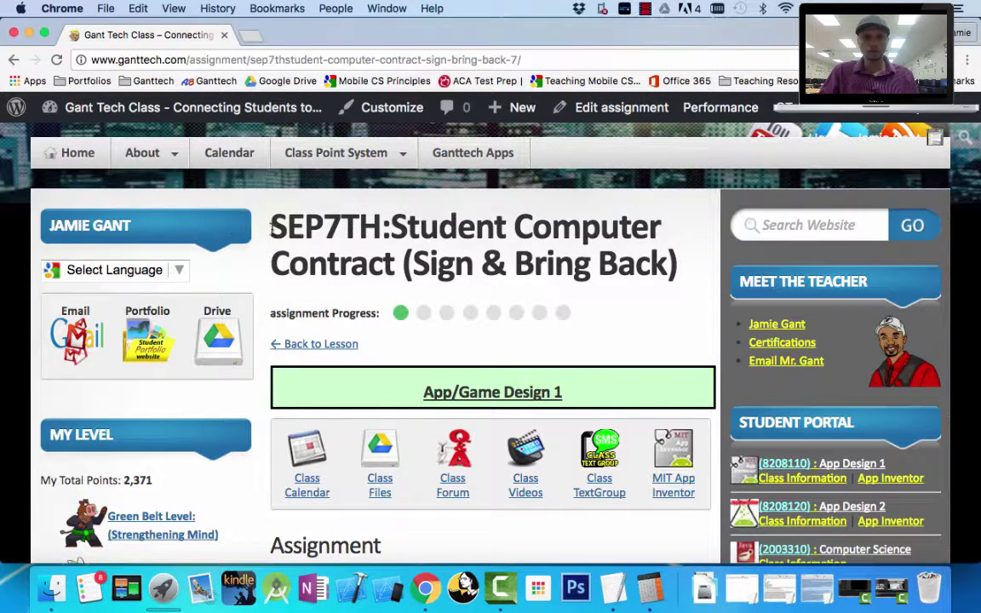
Step: Find the 'Upload to your Google Drive' instructions and open My Drive from its Drive icon
scroll(436, 398, down, 1)
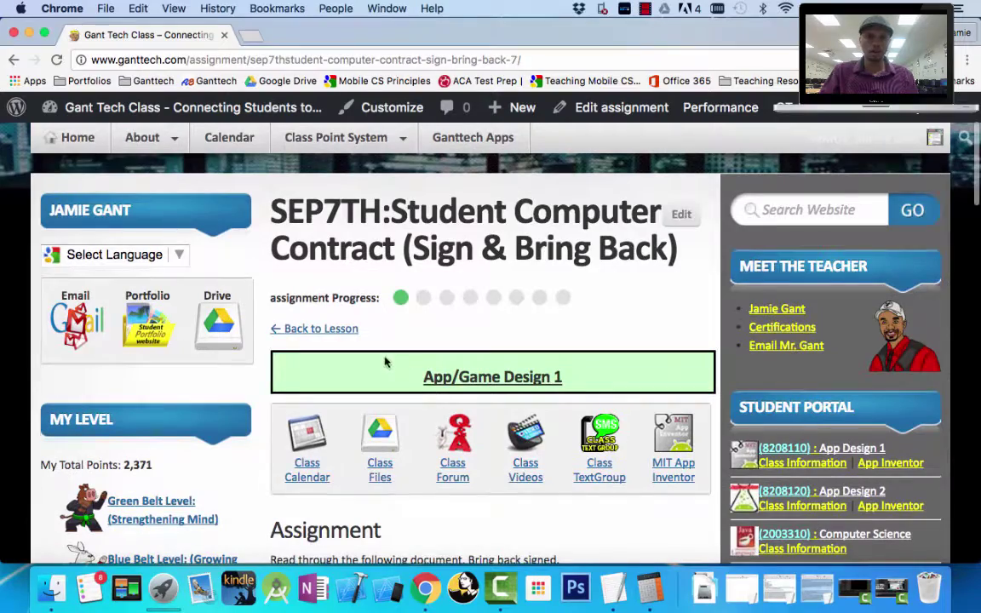
scroll(424, 404, down, 15)
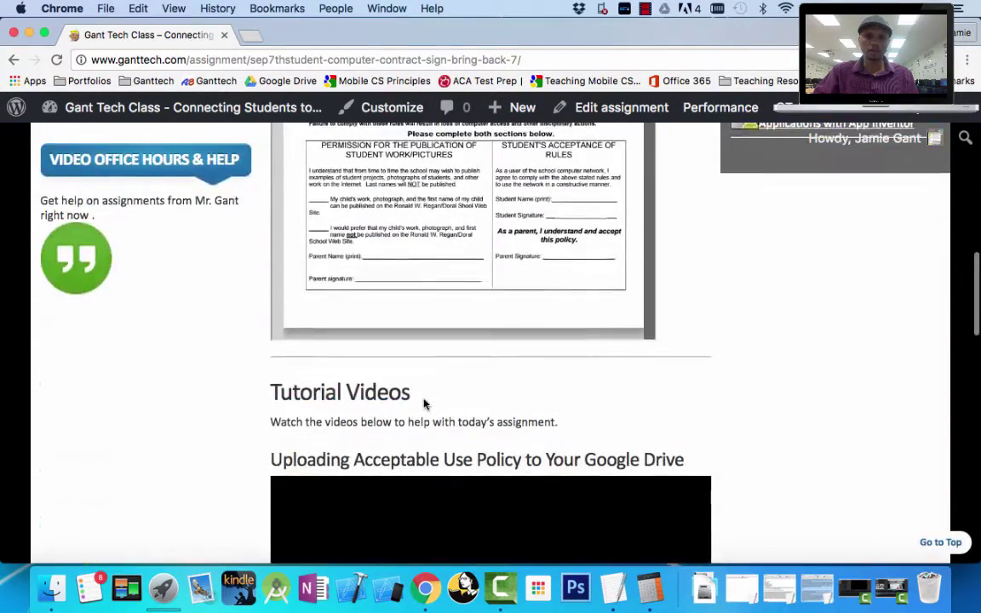
scroll(424, 404, down, 12)
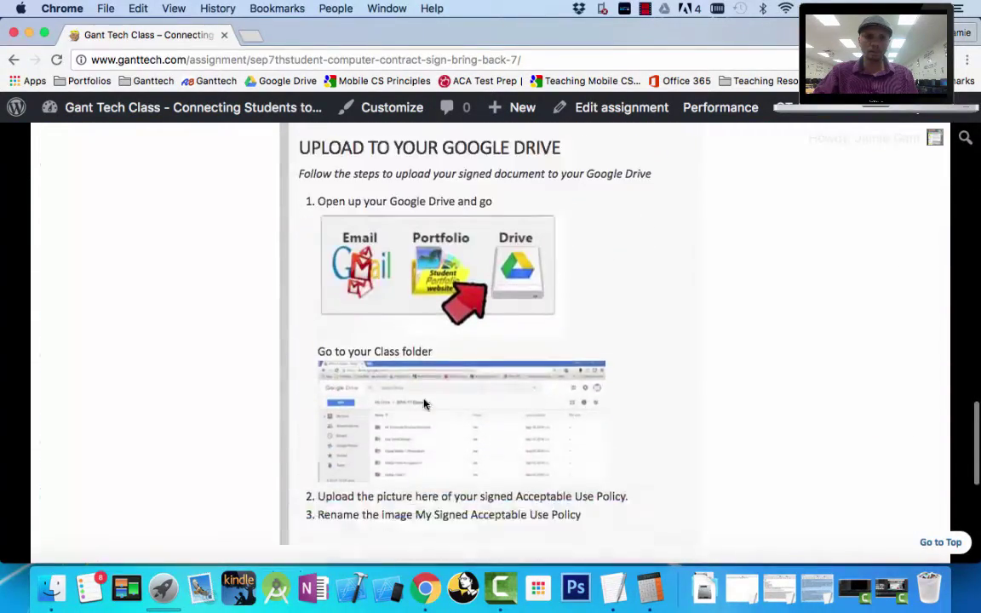
scroll(426, 405, up, 2)
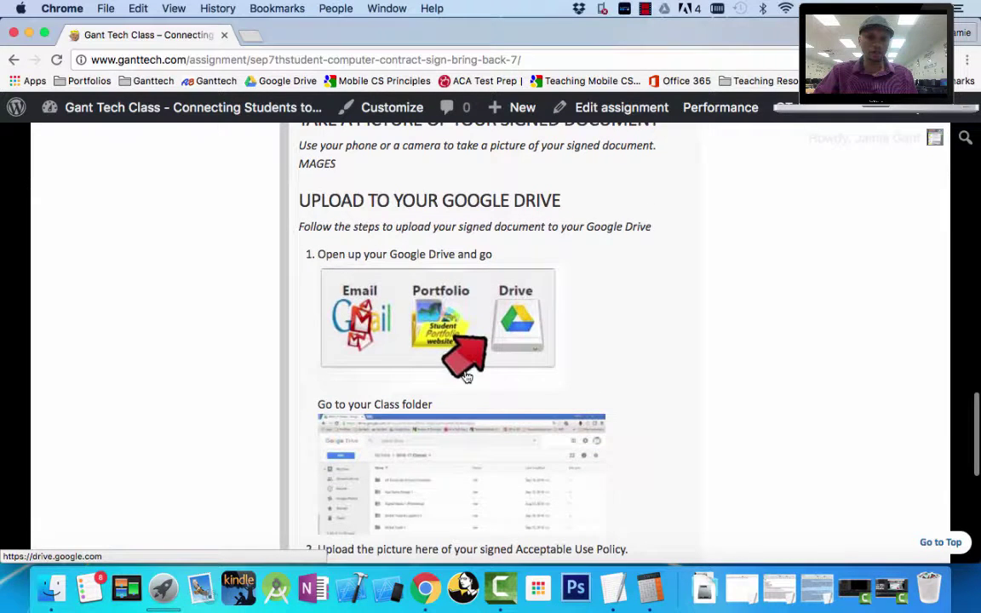
scroll(531, 326, up, 4)
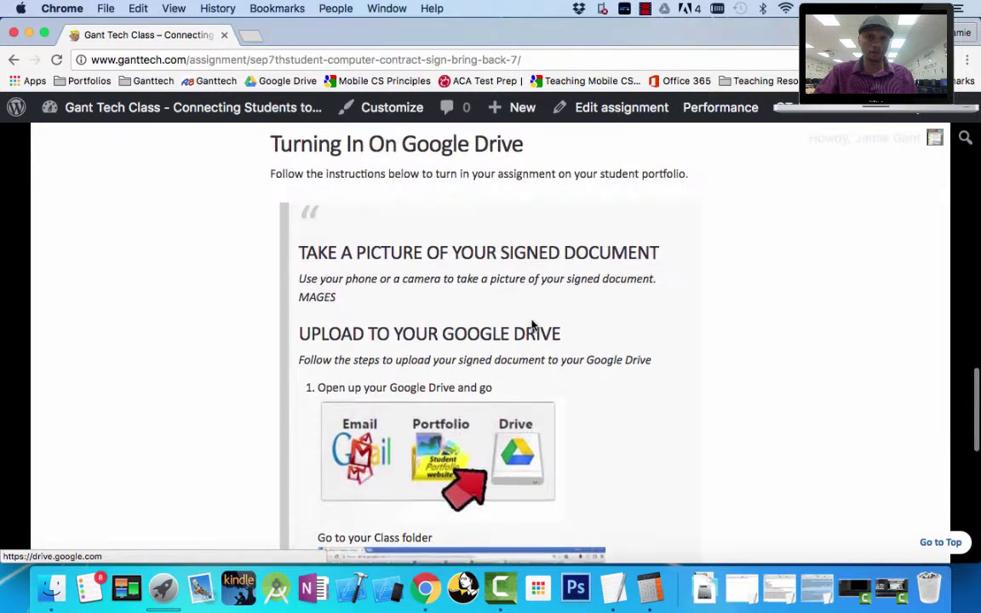
click(524, 455)
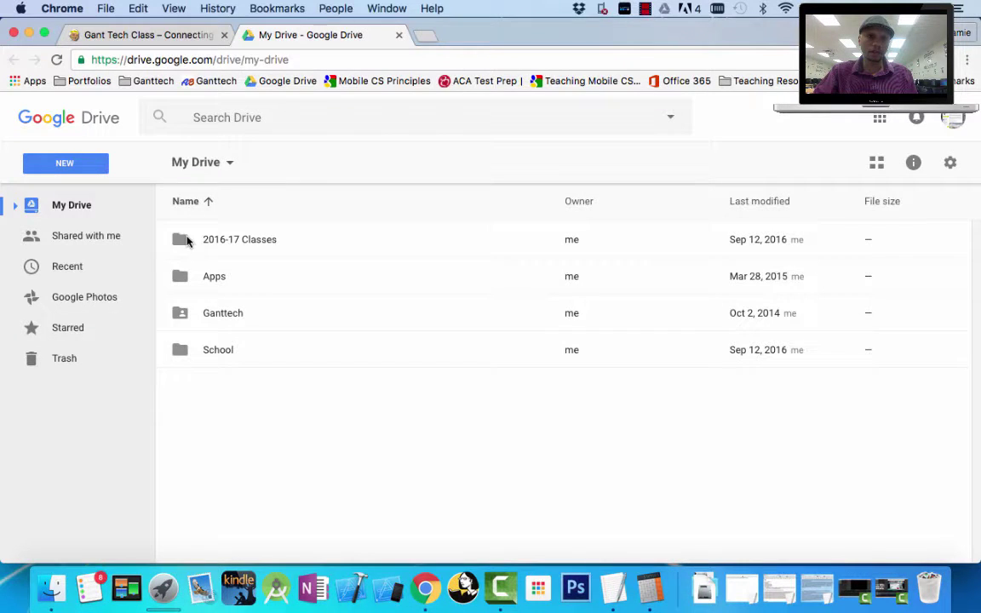
Step: Browse into 2016-17 Classes > App Game Design 1 in Drive, then return to the Gant Tech Class page
double_click(187, 242)
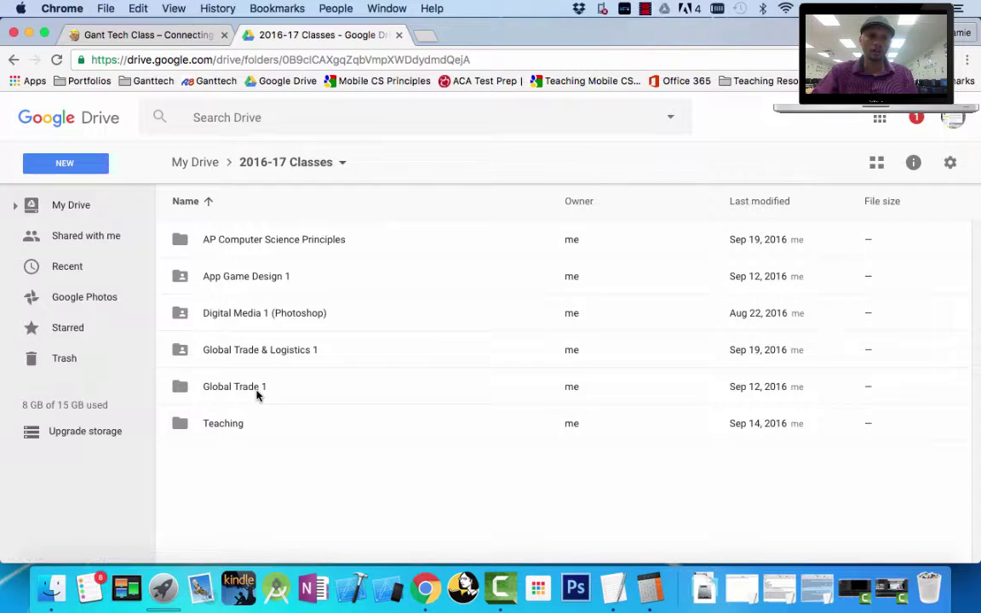
double_click(192, 284)
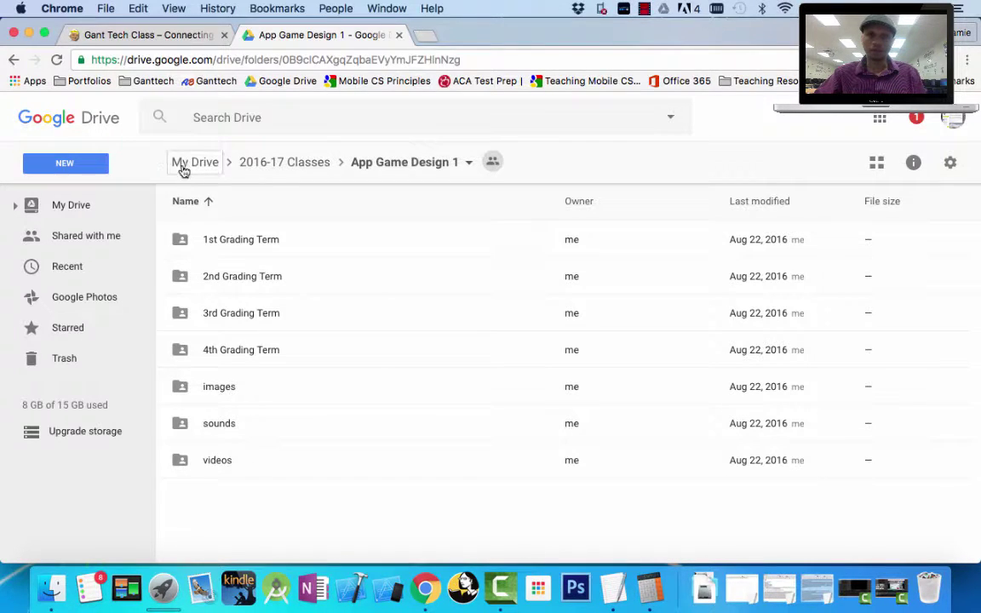
click(152, 35)
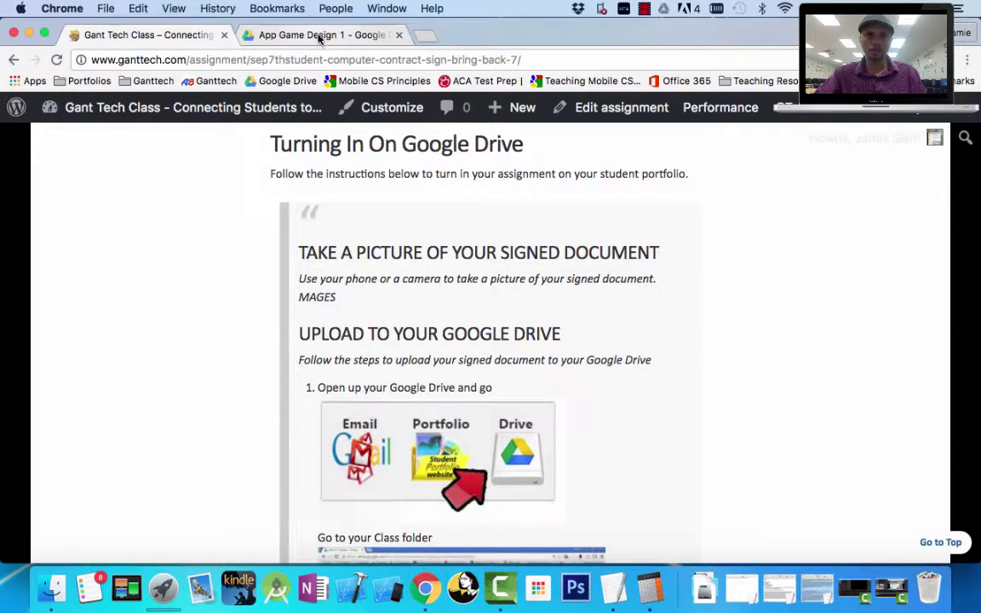
scroll(390, 252, up, 10)
scroll(392, 244, up, 1)
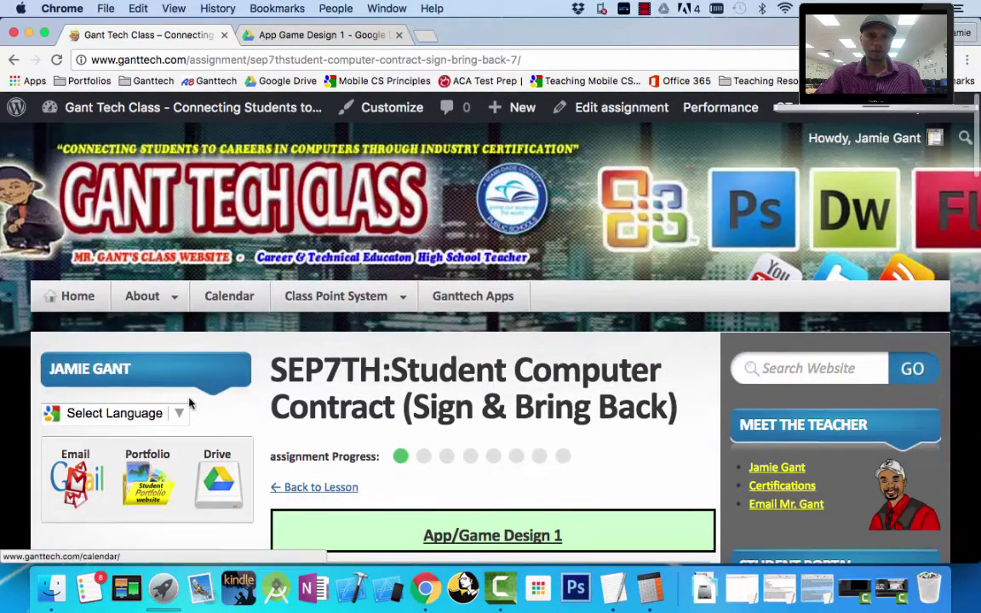
Step: Open the My Acceptable Usage Policy email in Gmail and save its 20160920_130632.jpg attachment to Drive
click(75, 474)
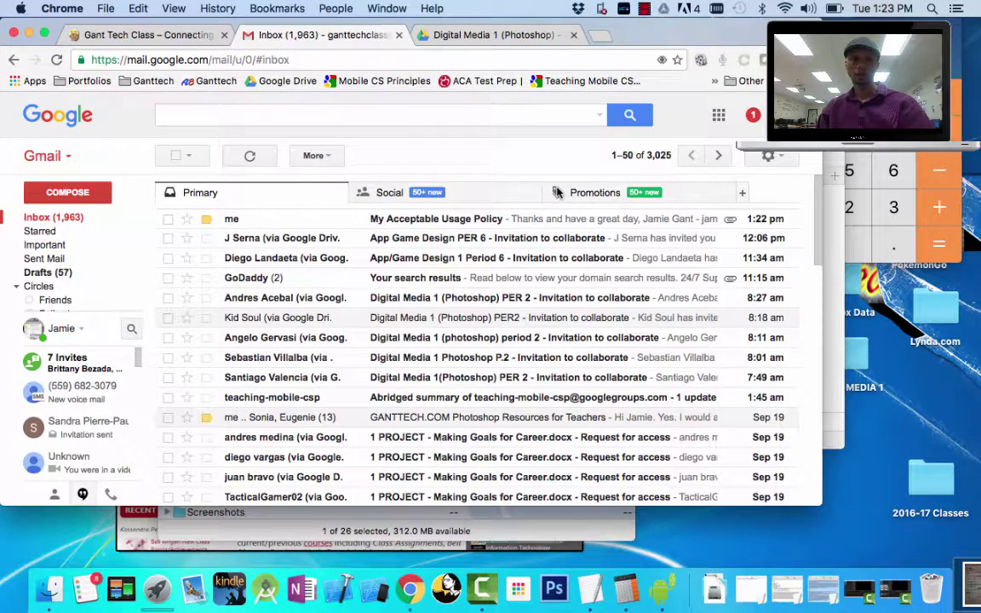
click(492, 222)
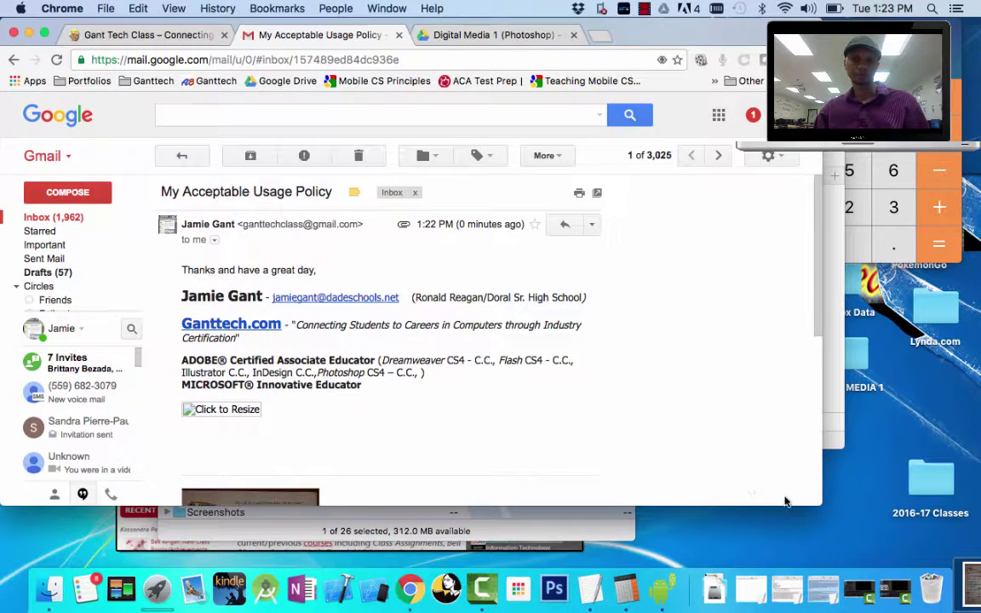
drag(821, 506, 963, 586)
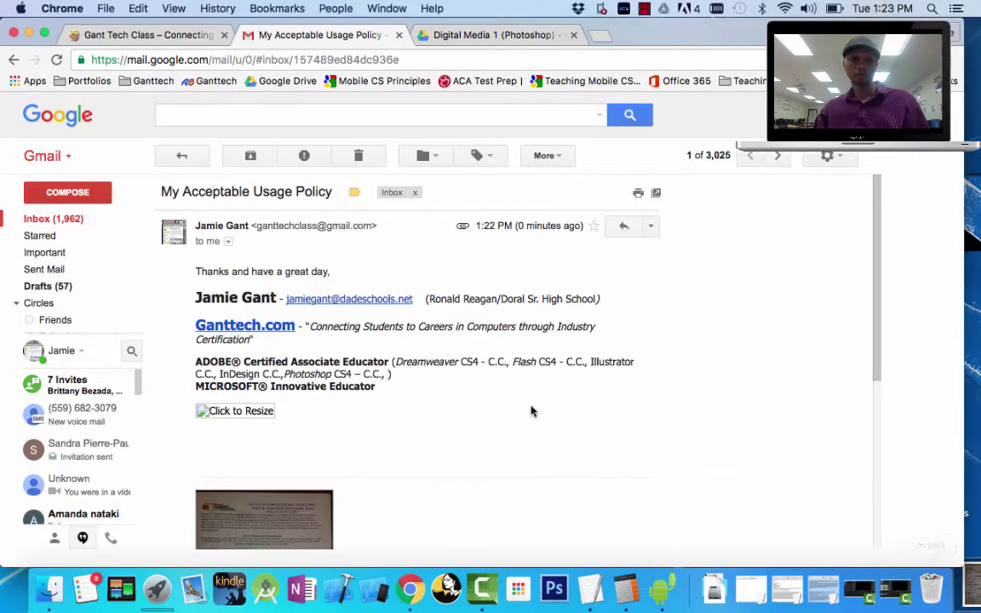
scroll(344, 477, down, 5)
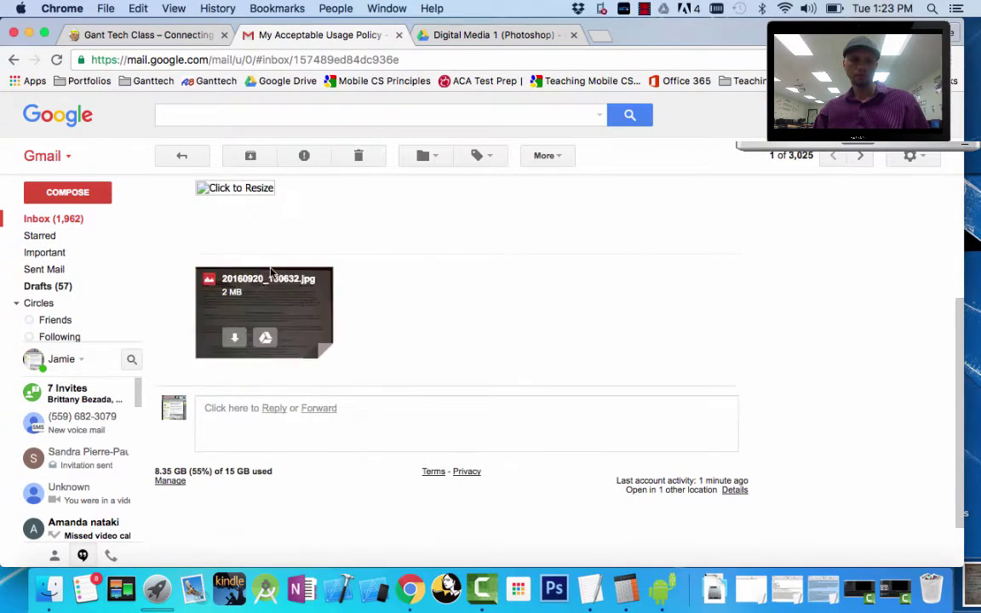
click(265, 340)
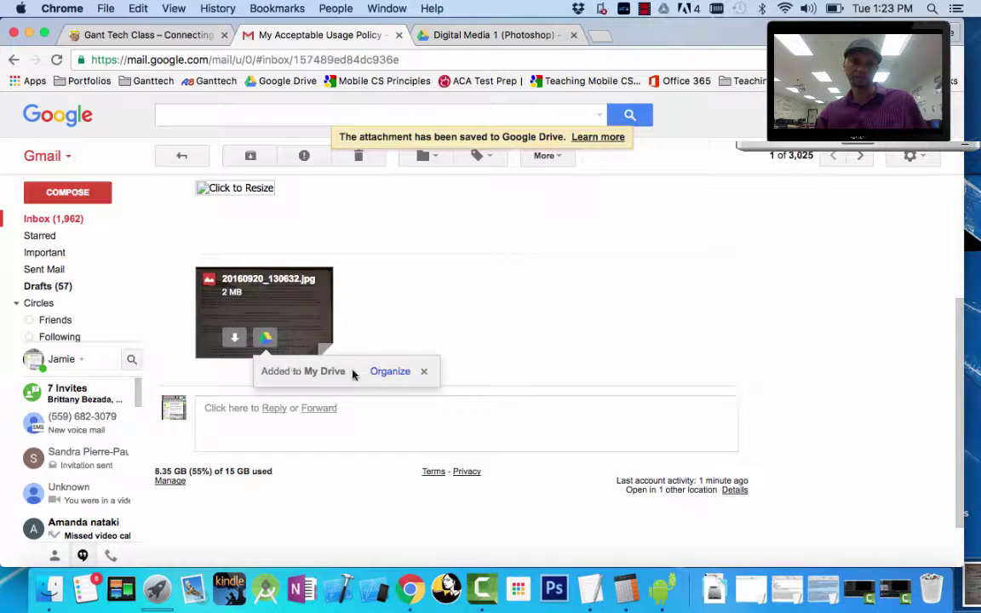
Step: Move the saved 20160920_130632.jpg into 2016-17 Classes > App Game Design 1, accepting the sharing prompt
click(389, 372)
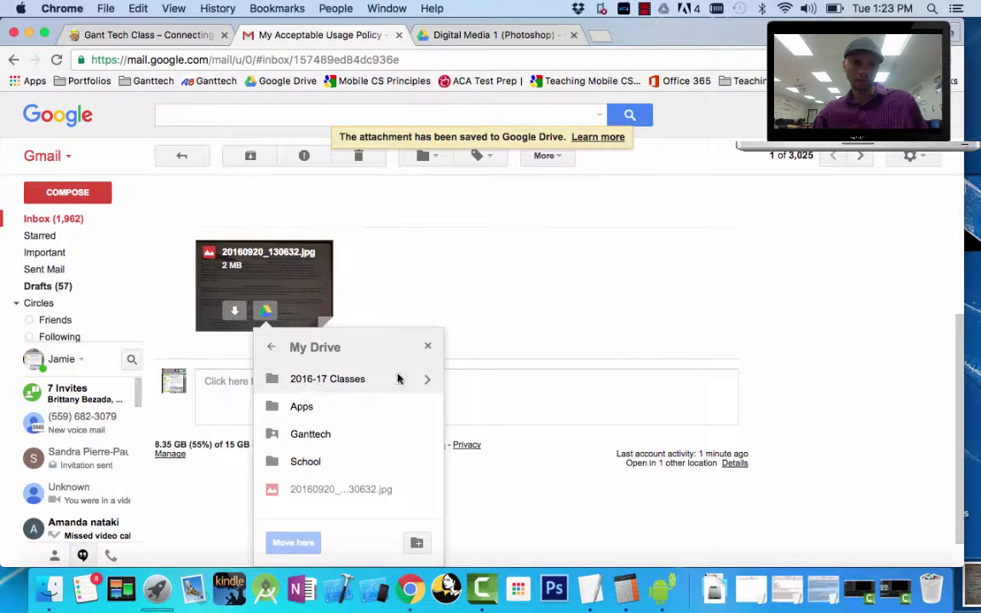
click(428, 381)
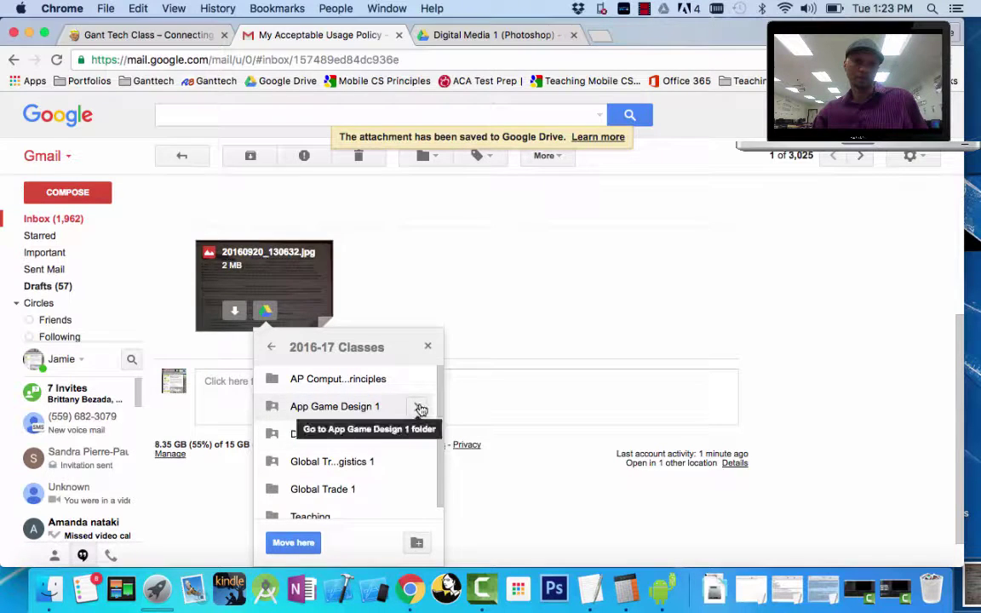
click(419, 408)
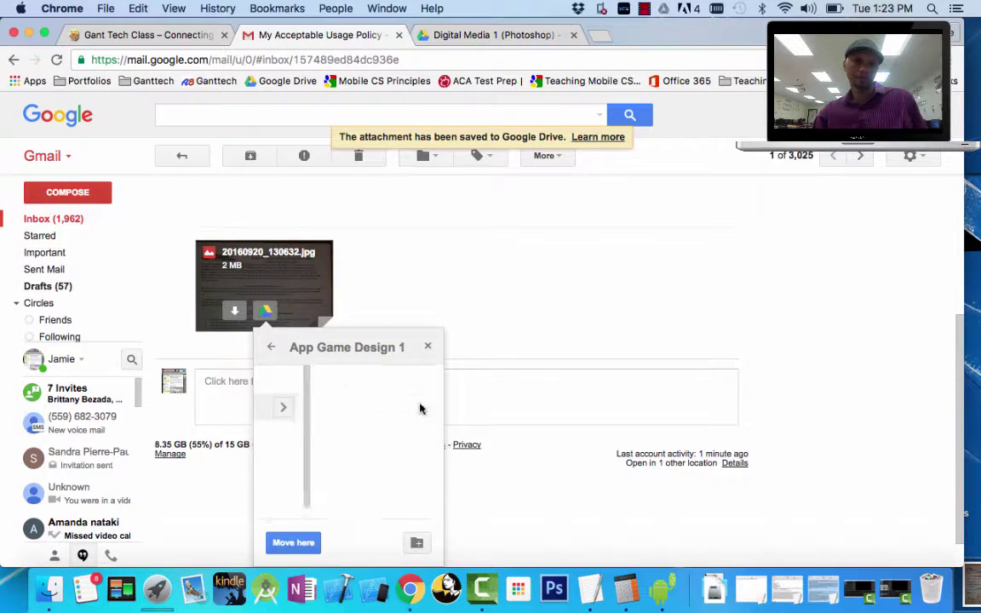
click(293, 545)
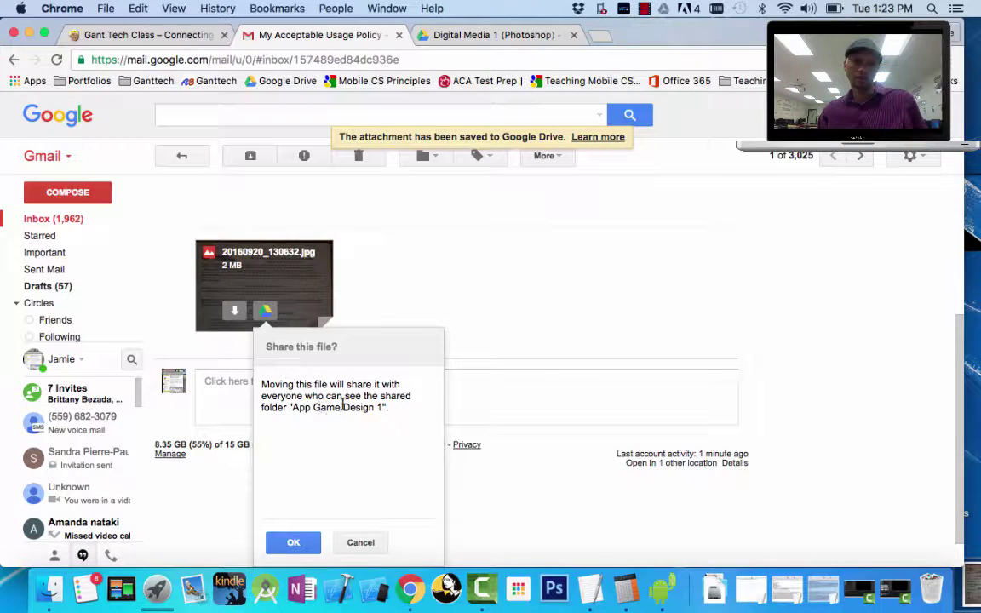
click(310, 541)
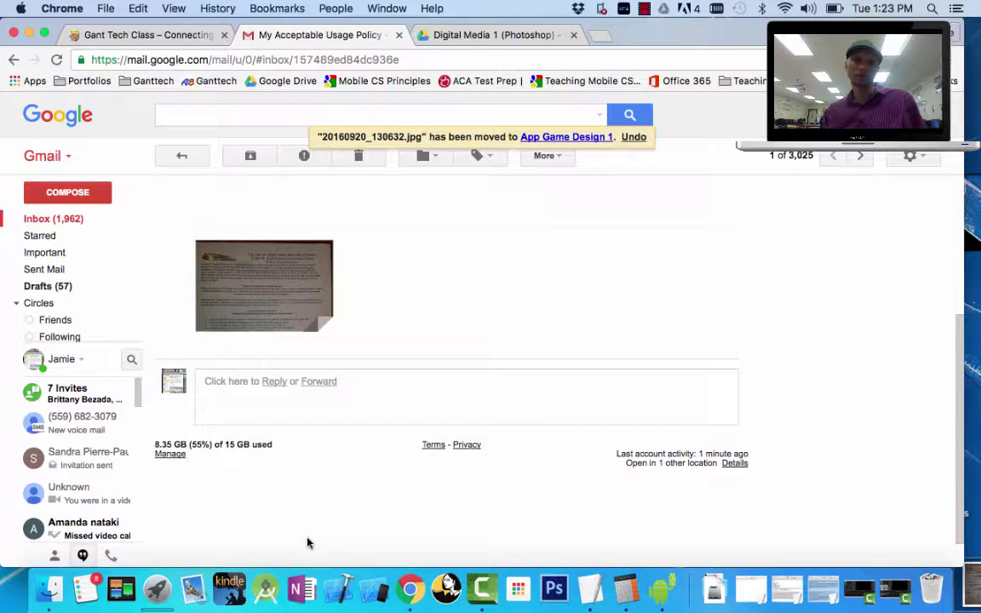
click(460, 35)
Step: Go to My Drive > 2016-17 Classes > App Game Design 1 and preview 20160920_130632.jpg
click(96, 204)
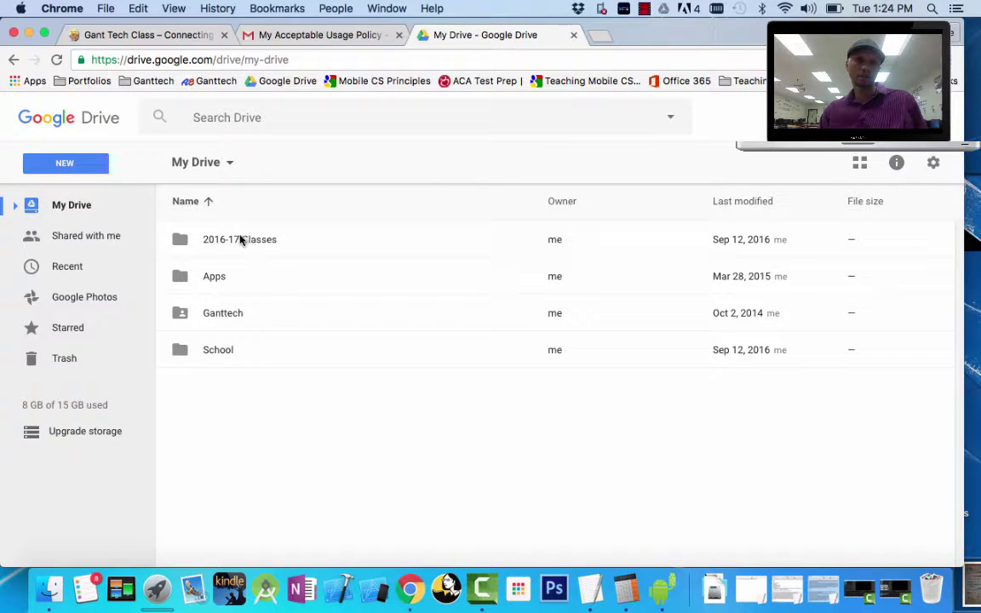
double_click(241, 239)
double_click(253, 277)
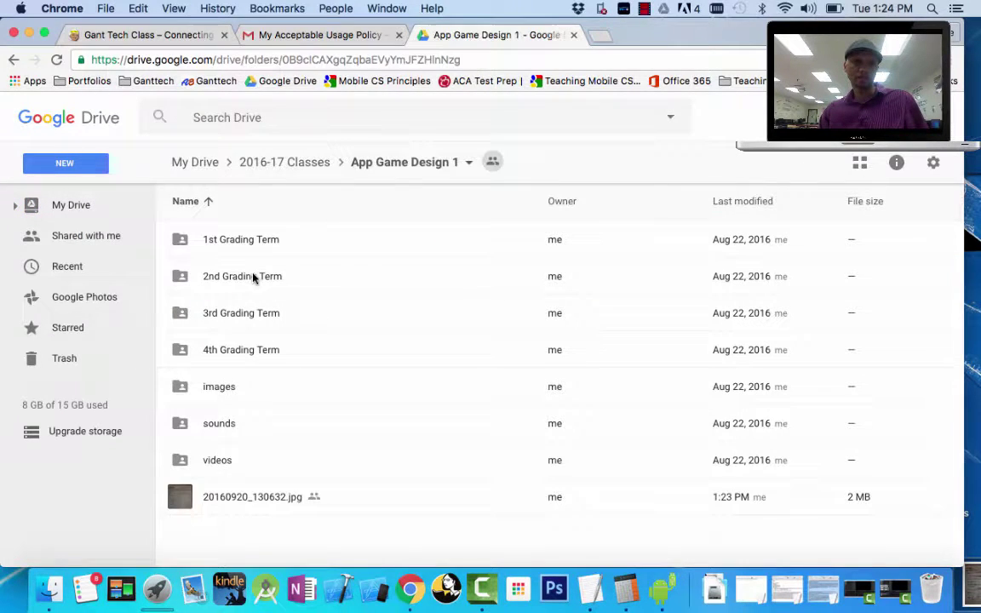
double_click(186, 494)
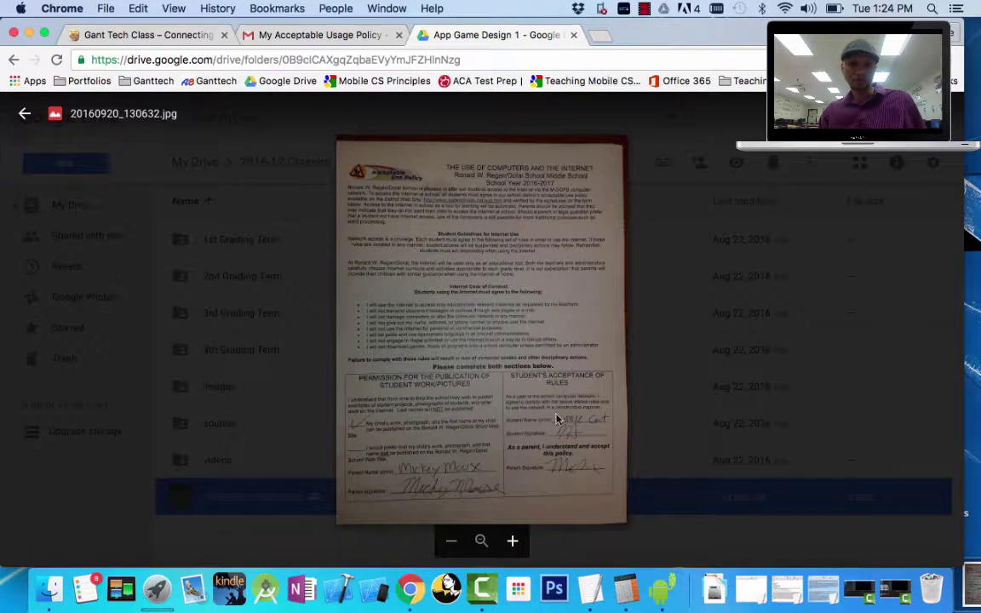
click(674, 530)
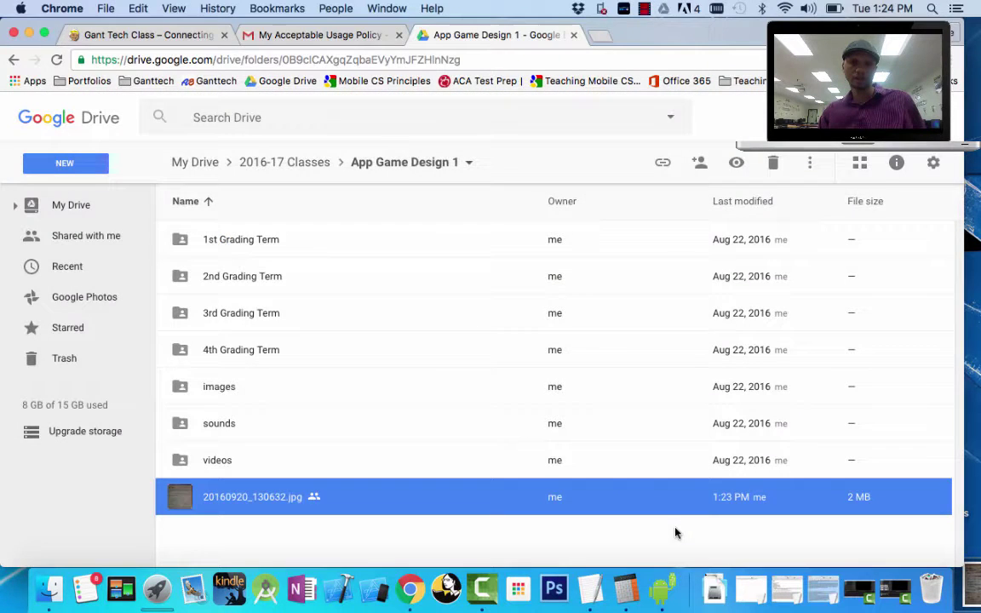
Step: Rename 20160920_130632.jpg to 'My Computer Acceptable Usage Policy.jpg'
right_click(230, 498)
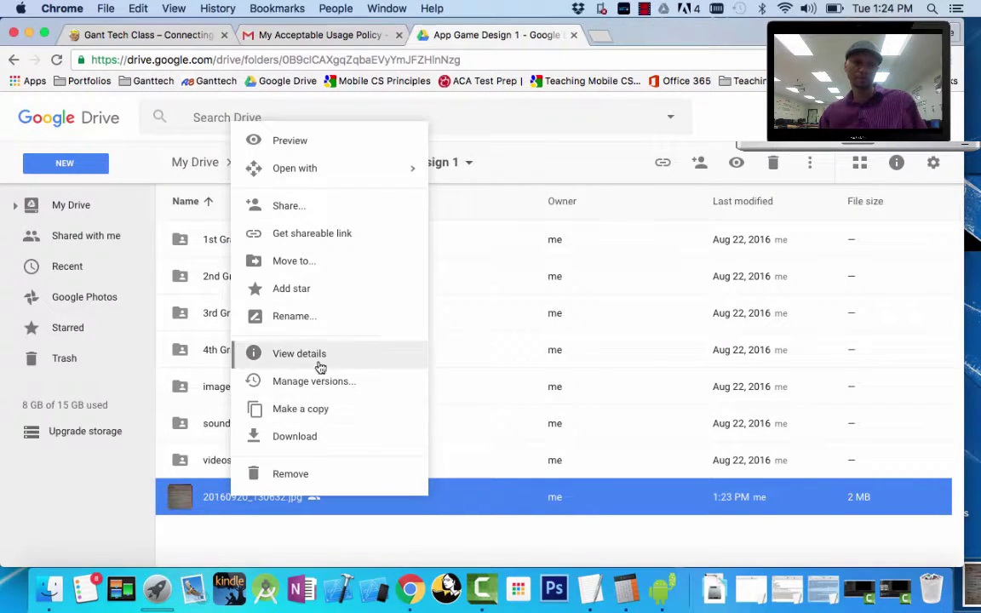
click(295, 316)
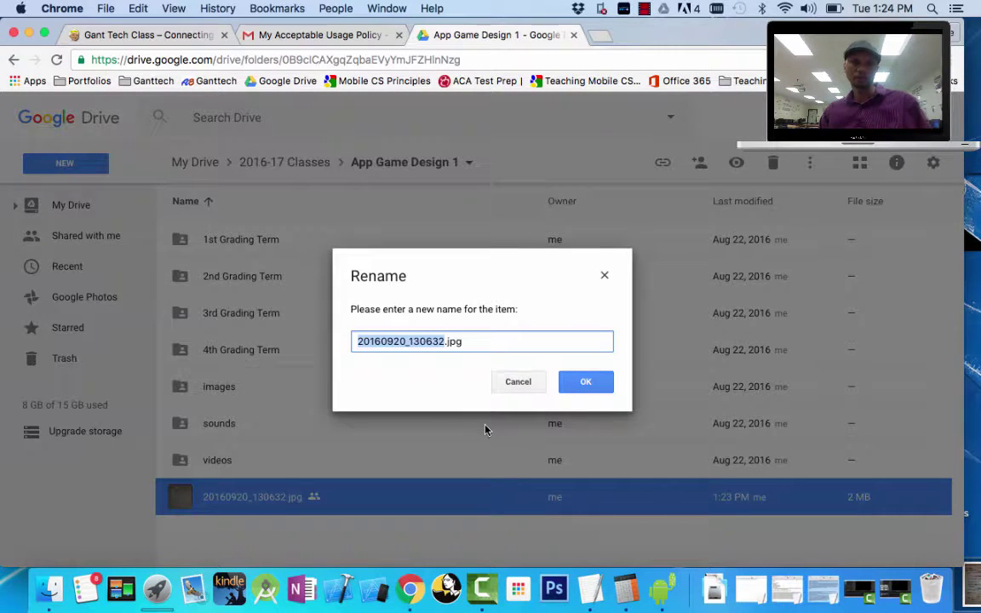
text(My Ac)
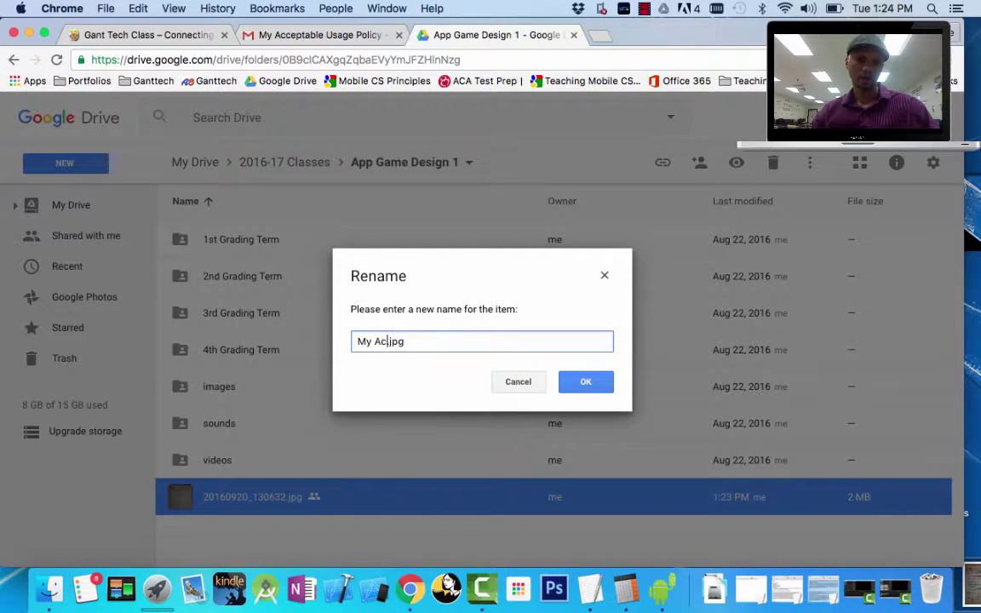
text(ceptable )
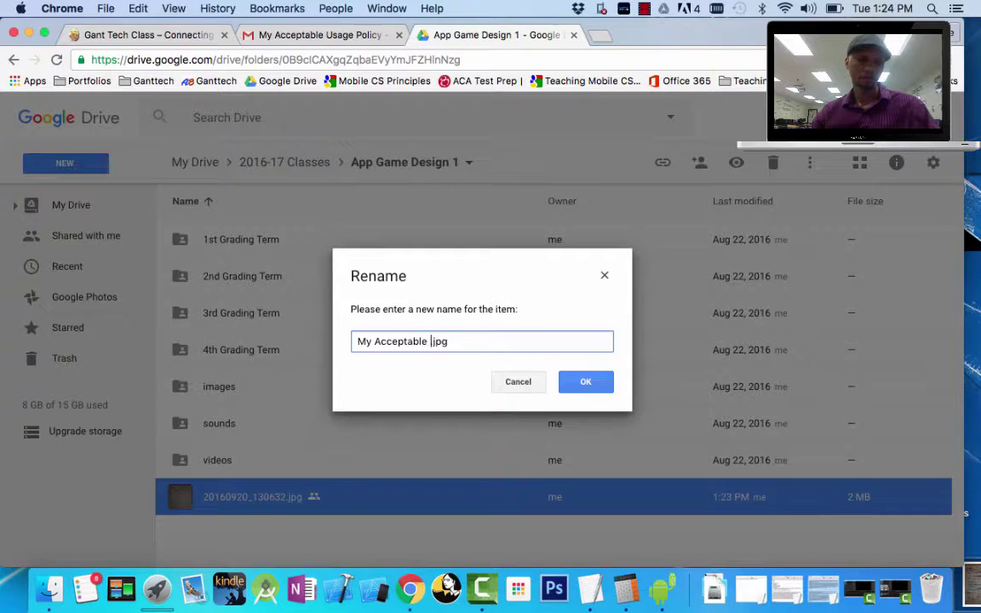
text(Compuer)
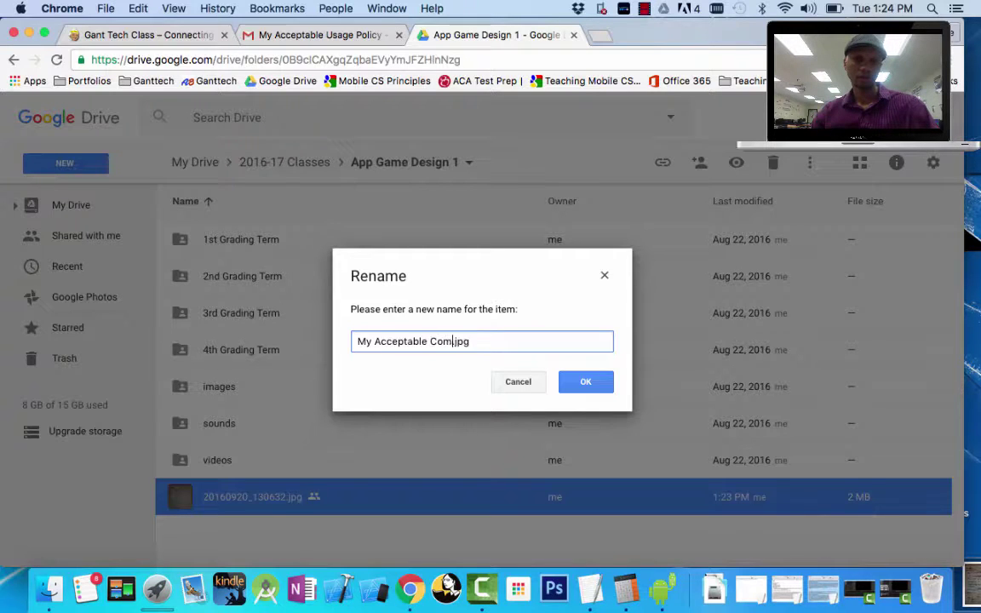
key(BackSpace)
key(BackSpace)
key(BackSpace)
key(BackSpace)
key(BackSpace)
key(BackSpace)
text(Usage Policy)
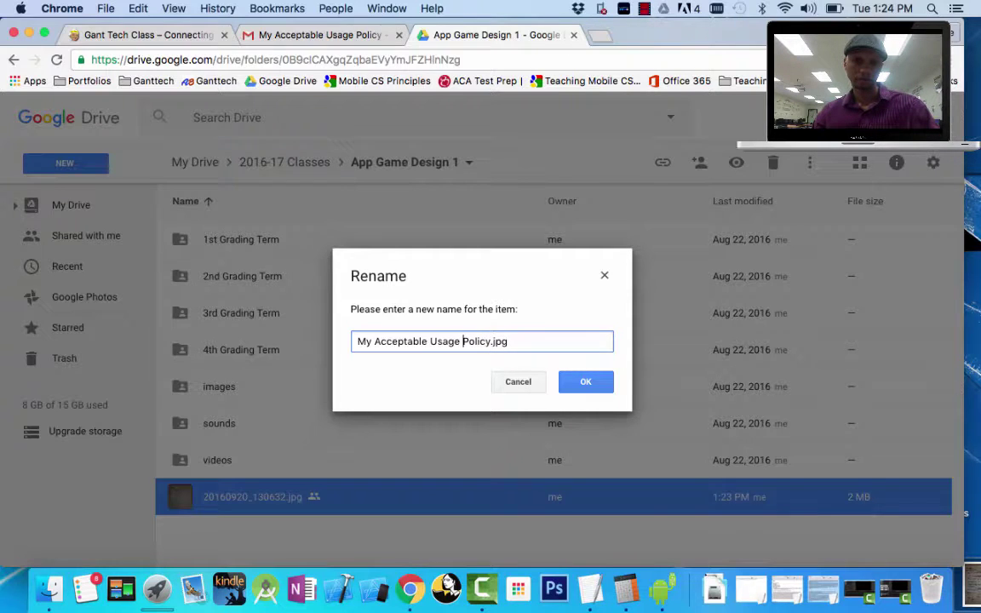
click(375, 342)
text(Computer)
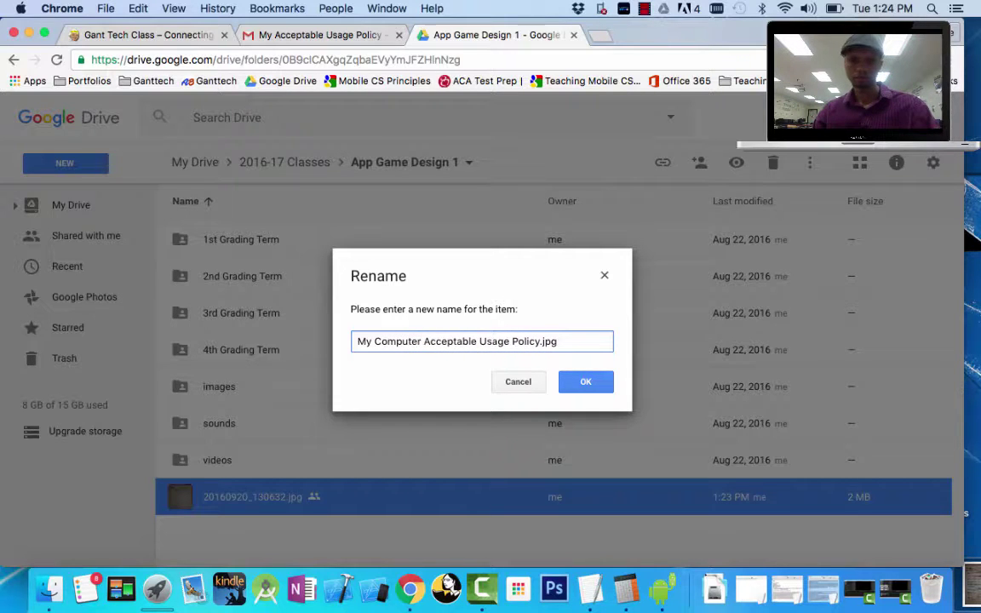
key(Return)
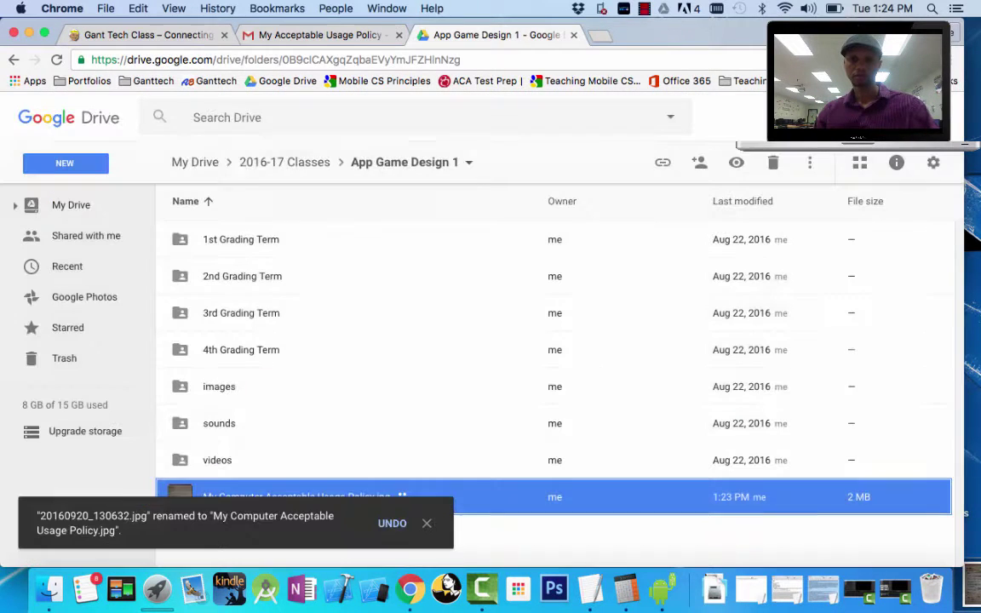
click(533, 543)
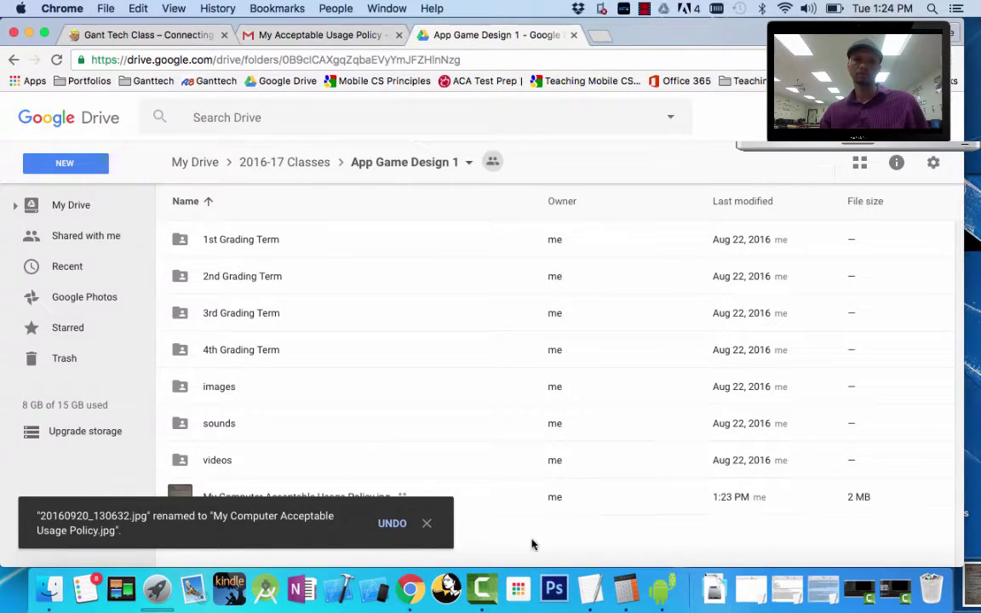
click(426, 524)
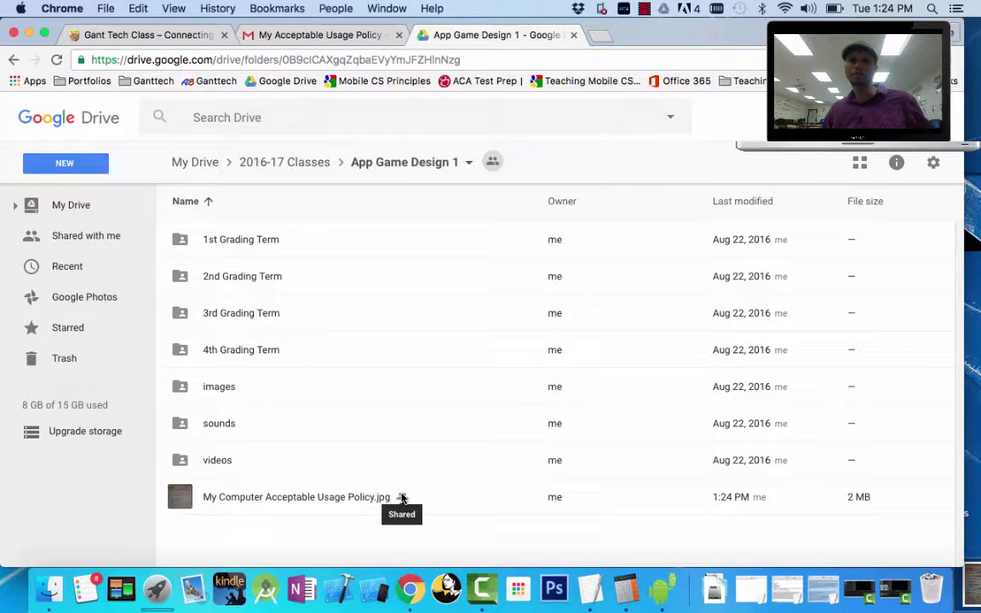
click(319, 35)
scroll(247, 247, up, 3)
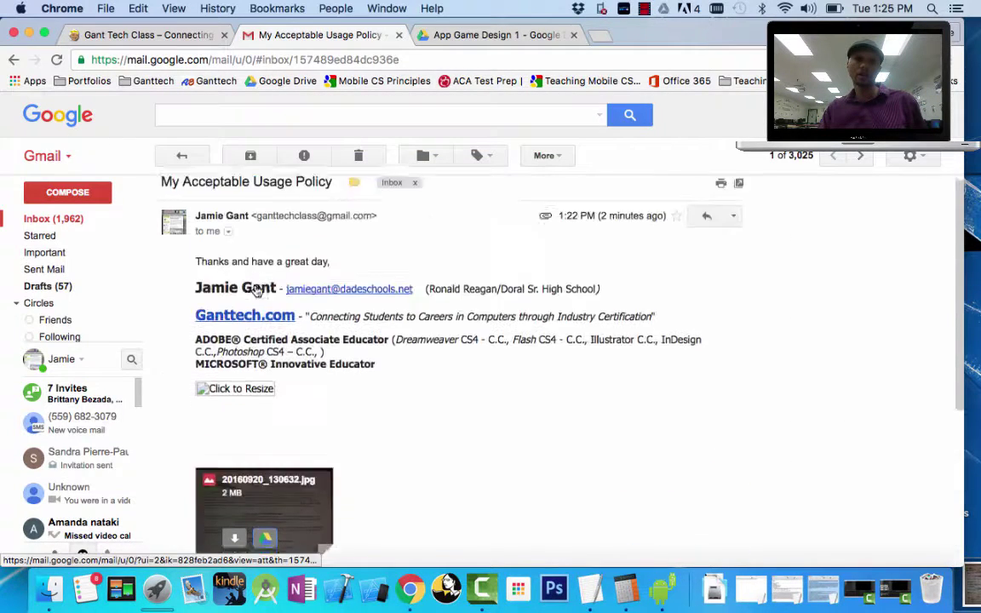
scroll(331, 339, down, 3)
mouse_move(264, 400)
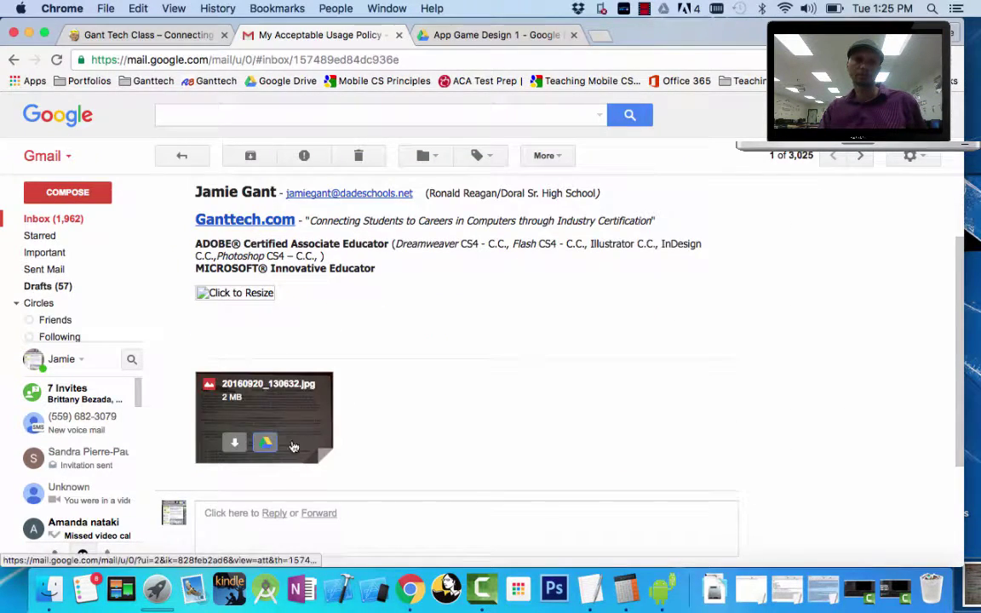
click(266, 444)
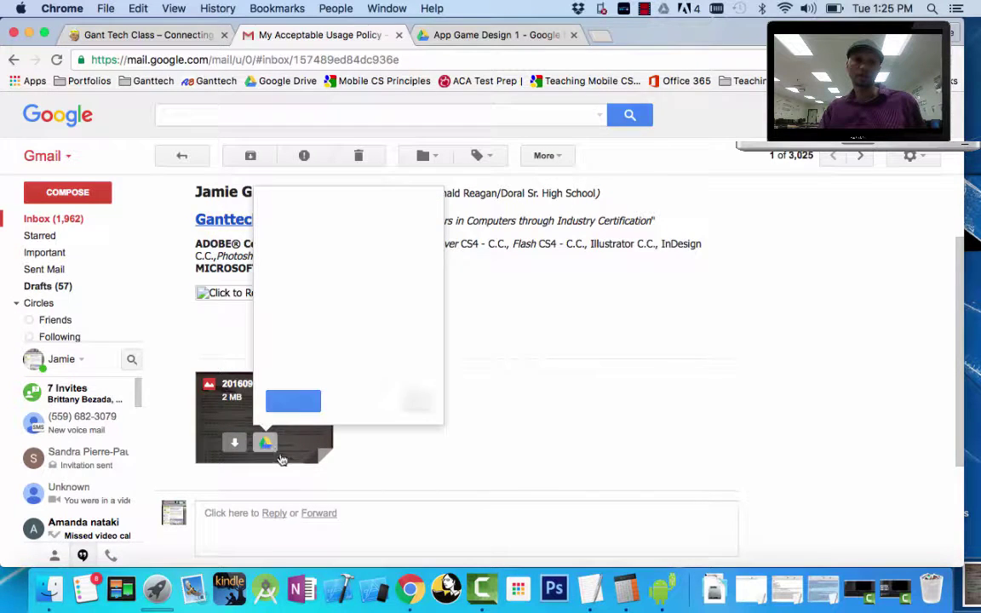
click(471, 444)
click(490, 35)
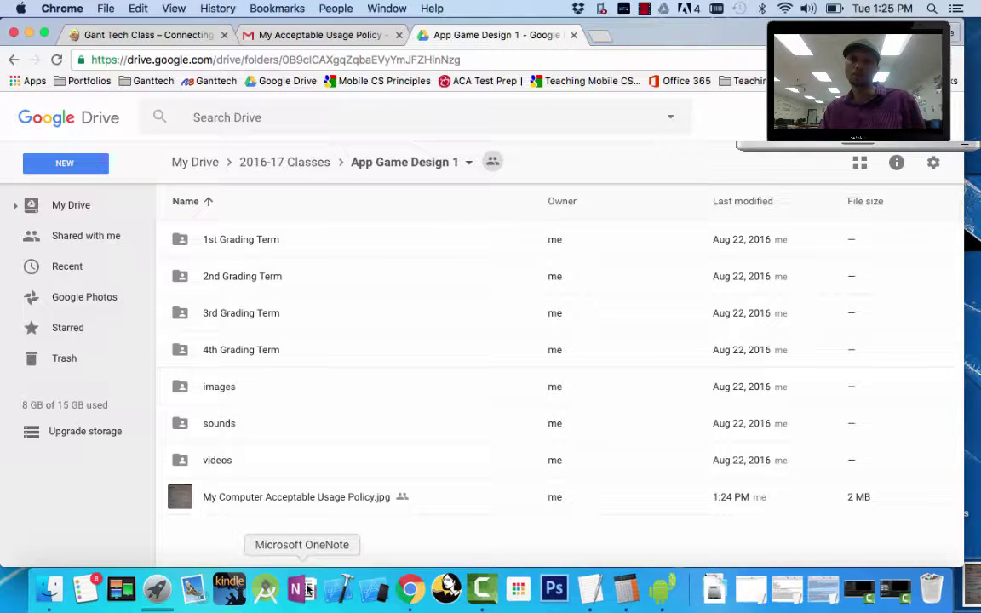
click(645, 9)
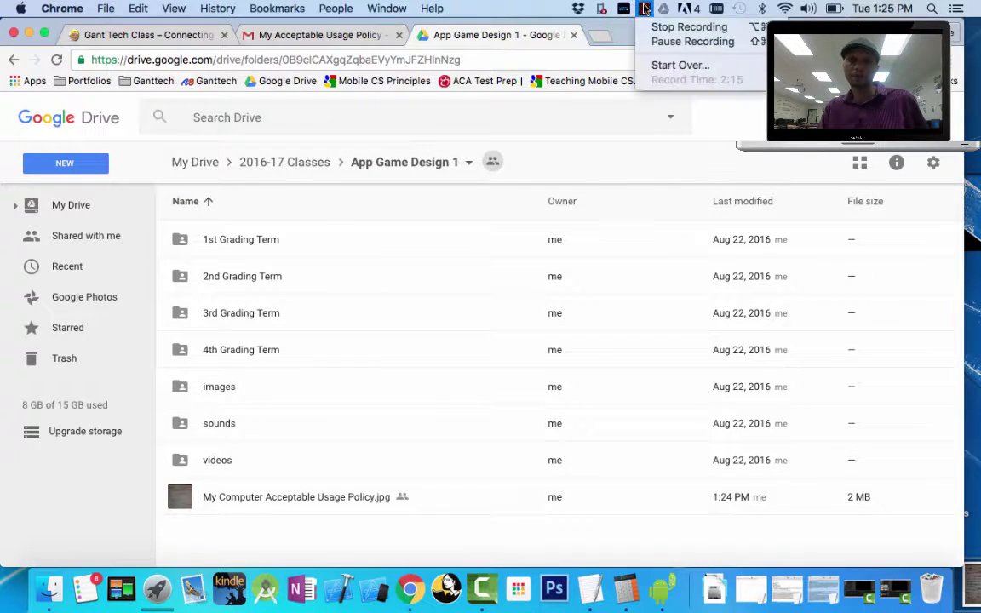